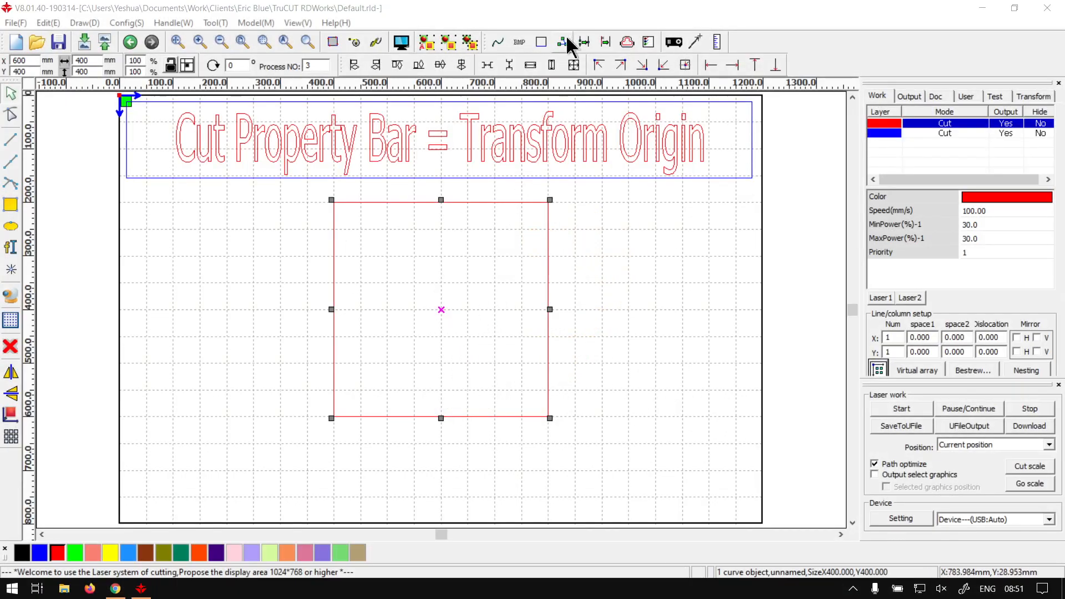
- Resize the selected square to 100 mm wide and 100 mm high about its centre
{"action": "left_click", "coordinate": [559, 12]}
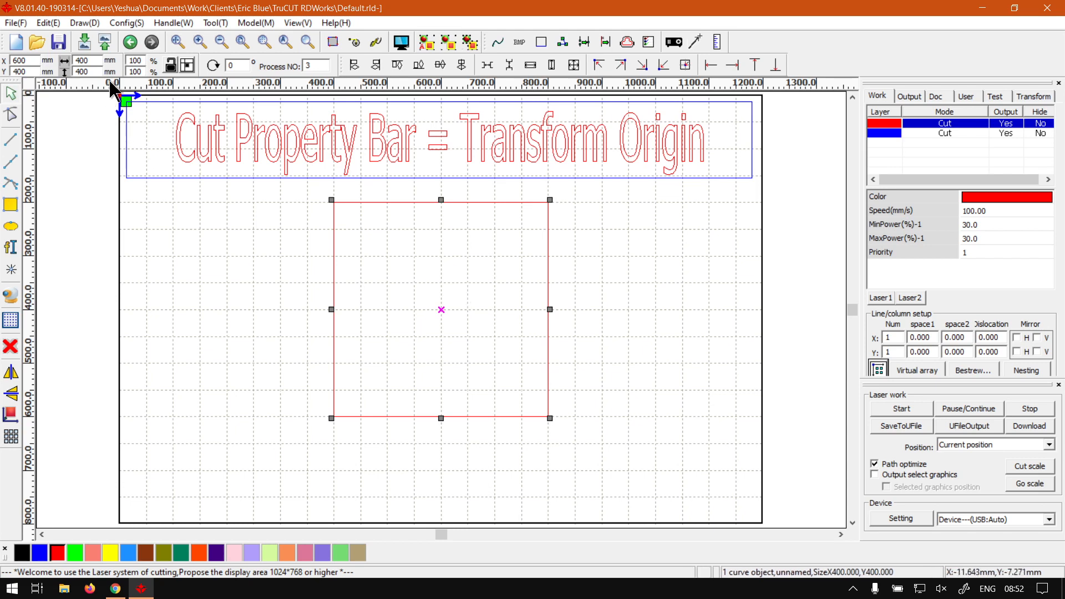
{"action": "double_click", "coordinate": [93, 62]}
{"action": "type", "text": "100"}
{"action": "left_click_drag", "start_coordinate": [92, 72], "coordinate": [54, 72]}
{"action": "type", "text": "100"}
{"action": "key", "text": "Return"}
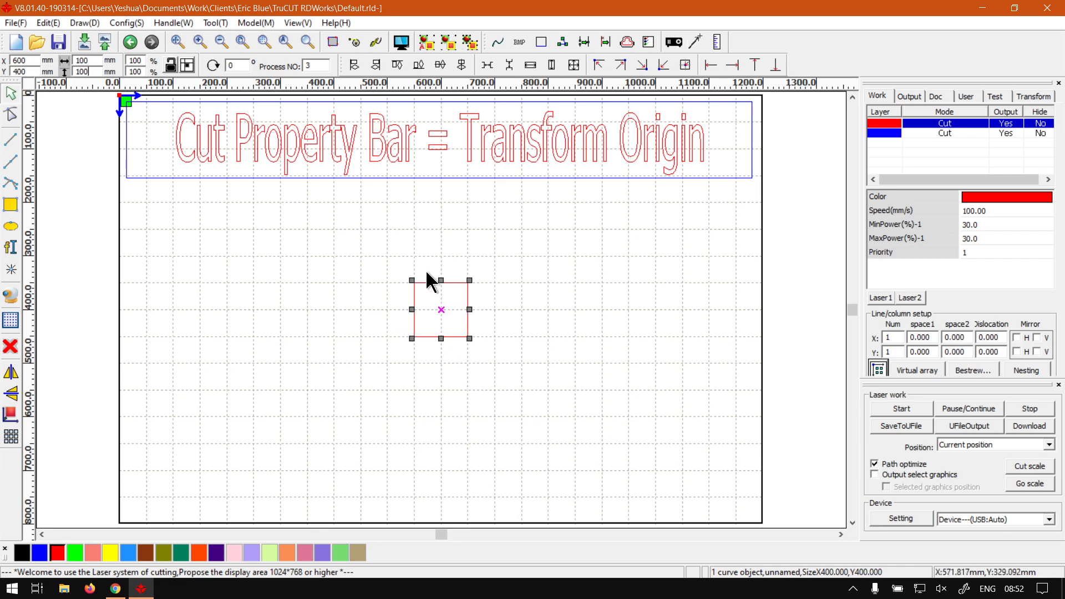
- Set the square's position reference to its top-right corner
{"action": "left_click", "coordinate": [189, 66]}
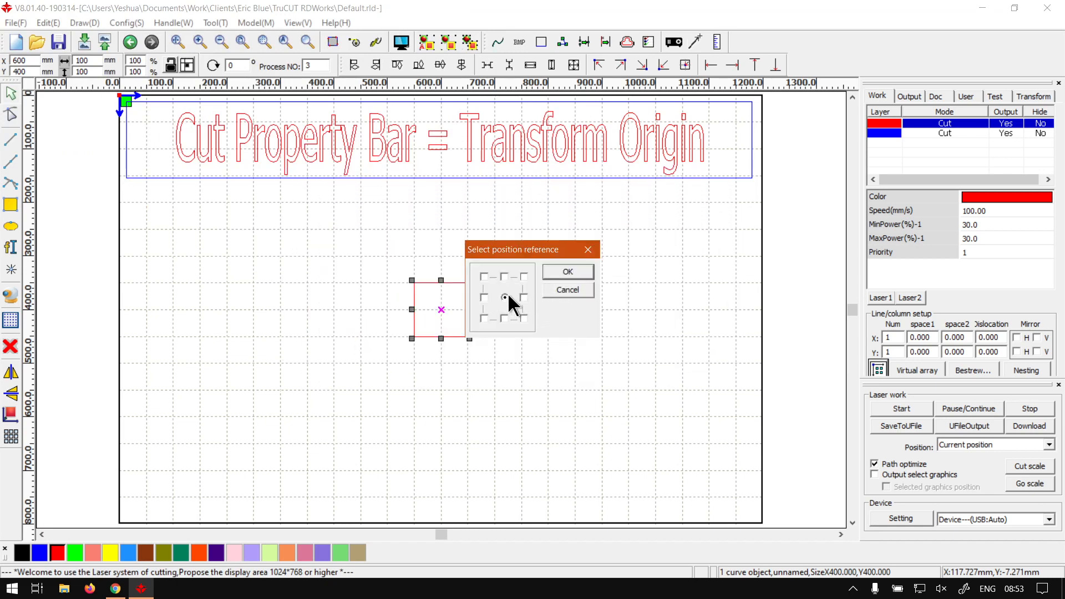
{"action": "left_click_drag", "start_coordinate": [529, 249], "coordinate": [587, 219]}
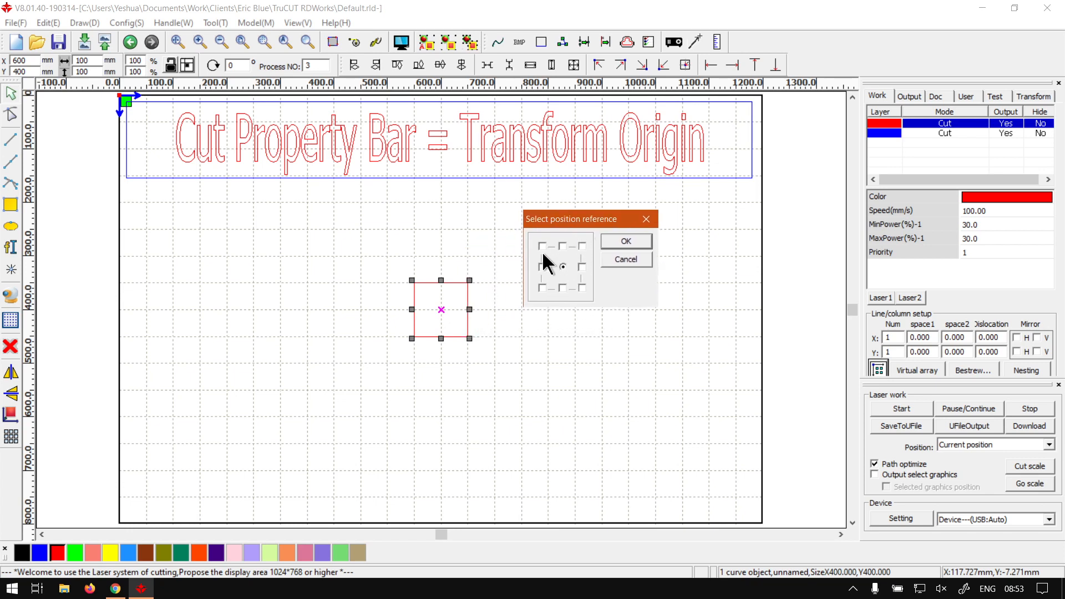
{"action": "left_click", "coordinate": [627, 242]}
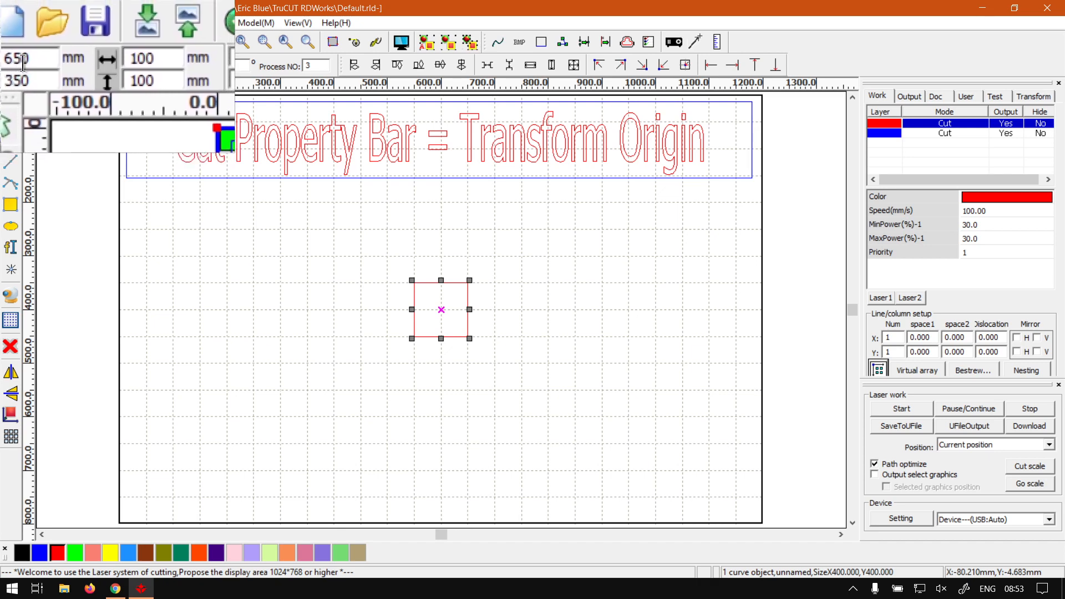
- Move the square so that its reference corner lies at X 600 mm, Y 400 mm
{"action": "left_click_drag", "start_coordinate": [29, 62], "coordinate": [4, 58]}
{"action": "type", "text": "600"}
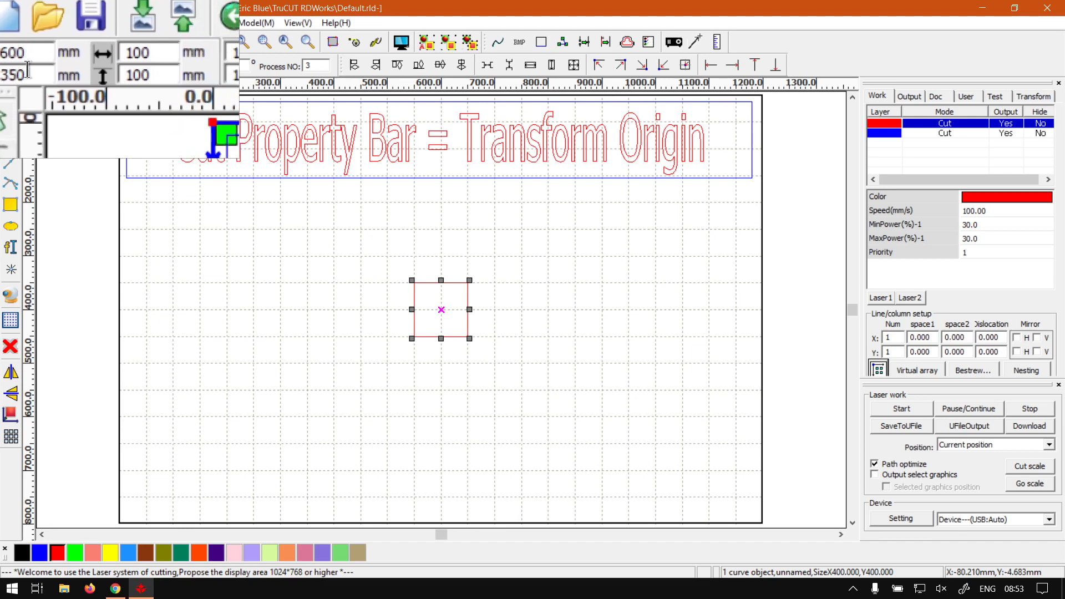
{"action": "key", "text": "Tab"}
{"action": "type", "text": "400"}
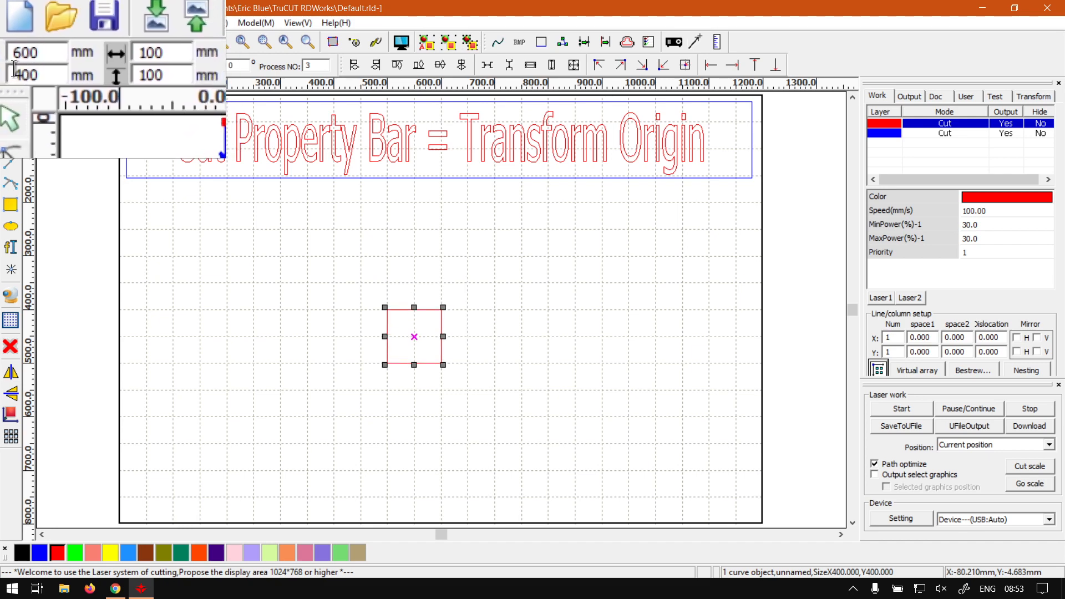
{"action": "key", "text": "Return"}
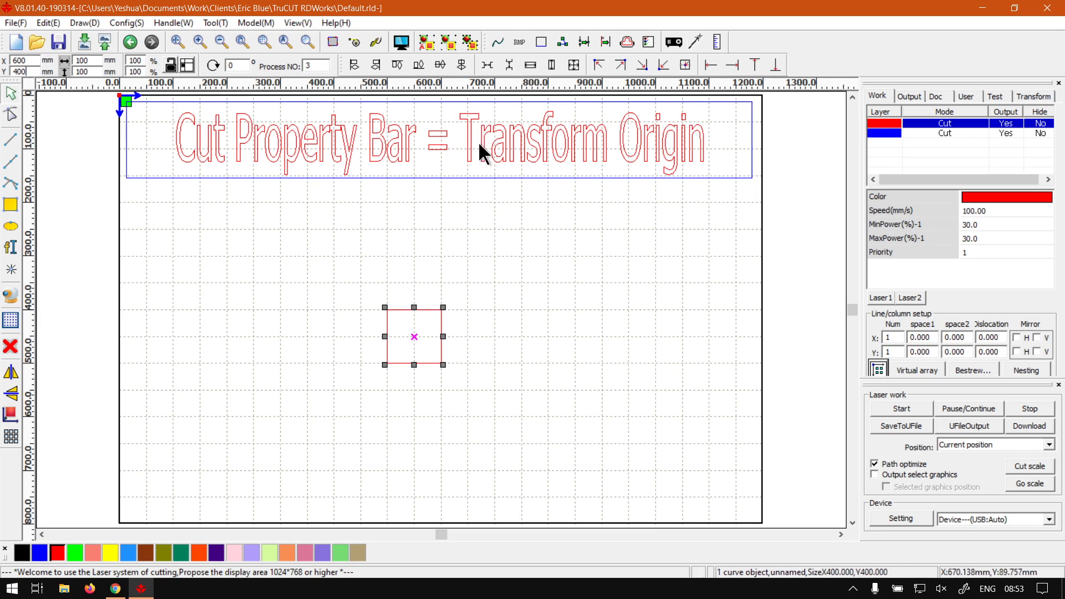
- Set the position reference to the top-left corner and move the square to X 600 mm
{"action": "left_click", "coordinate": [188, 65]}
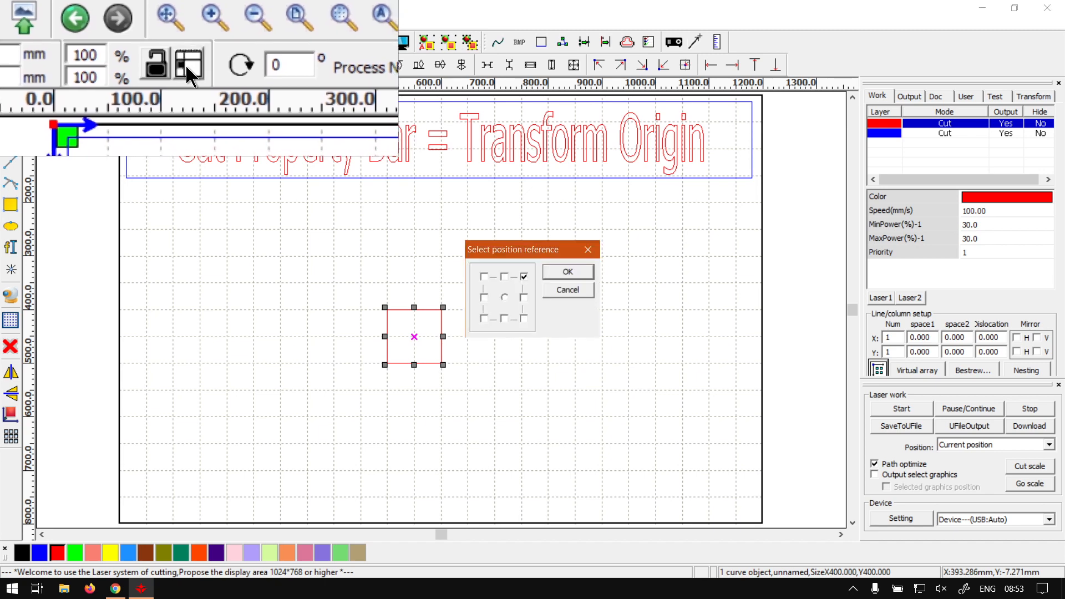
{"action": "left_click", "coordinate": [485, 278]}
{"action": "left_click", "coordinate": [576, 280]}
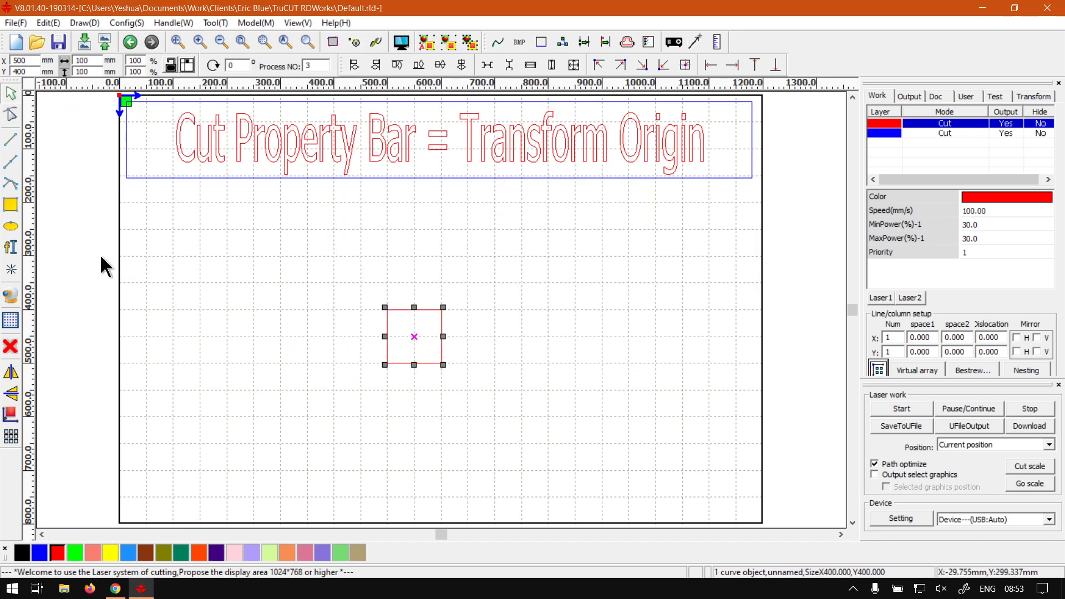
{"action": "double_click", "coordinate": [30, 59]}
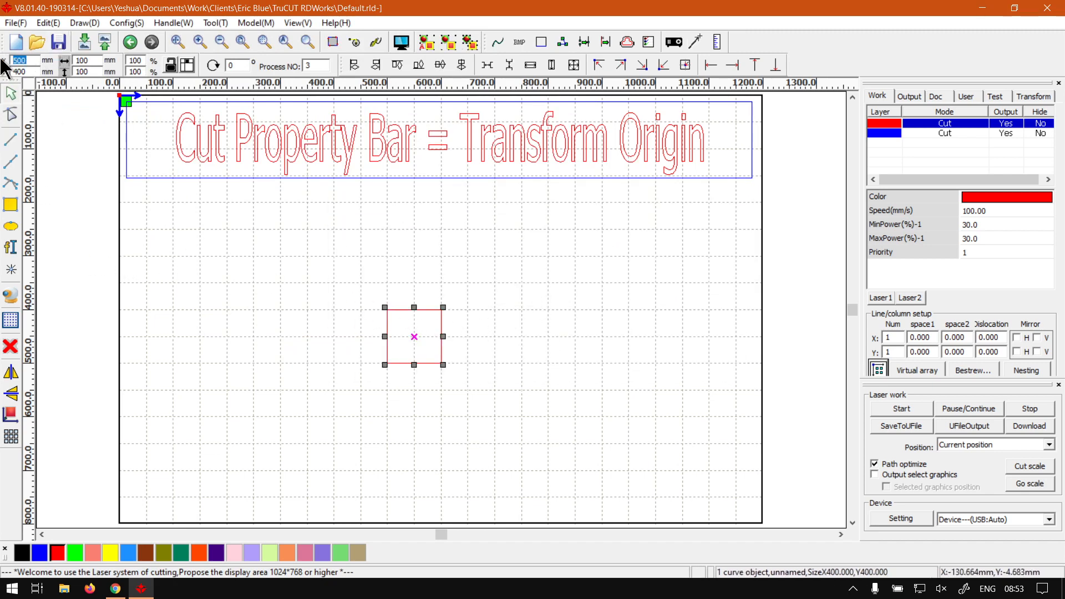
{"action": "type", "text": "600"}
{"action": "key", "text": "Return"}
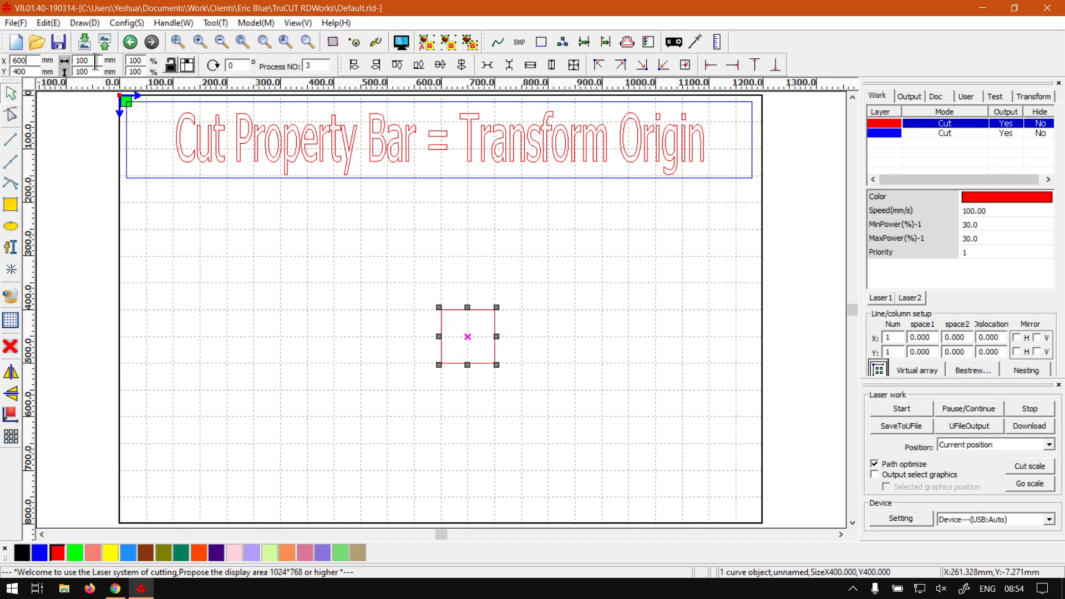
- Enlarge the square to 200 mm wide and 200 mm high from its top-left corner
{"action": "left_click_drag", "start_coordinate": [93, 61], "coordinate": [73, 58]}
{"action": "type", "text": "200"}
{"action": "key", "text": "Return"}
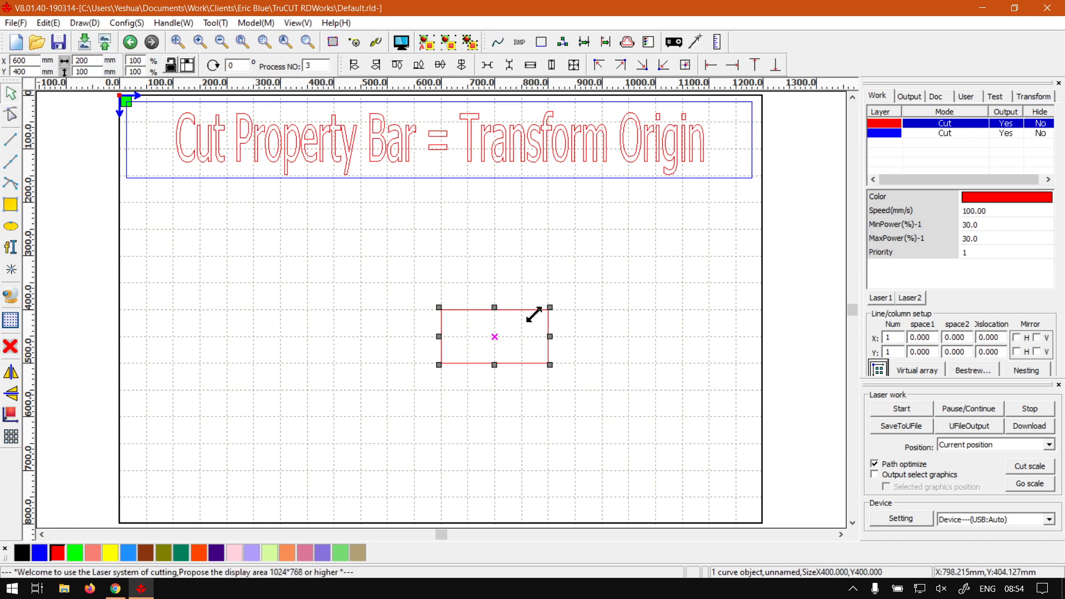
{"action": "left_click_drag", "start_coordinate": [94, 71], "coordinate": [68, 73]}
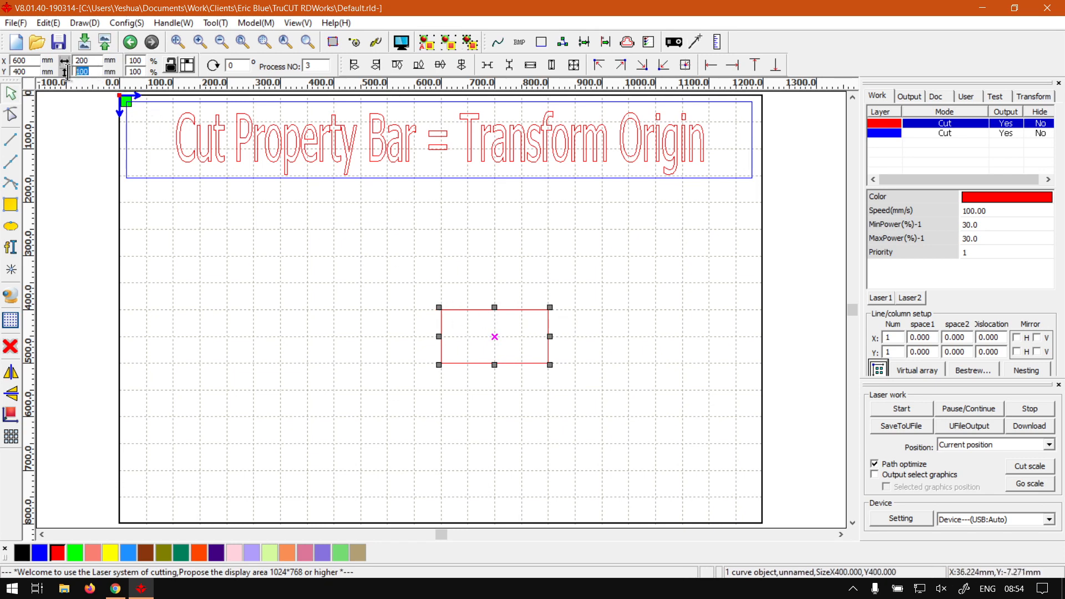
{"action": "type", "text": "200"}
{"action": "key", "text": "Return"}
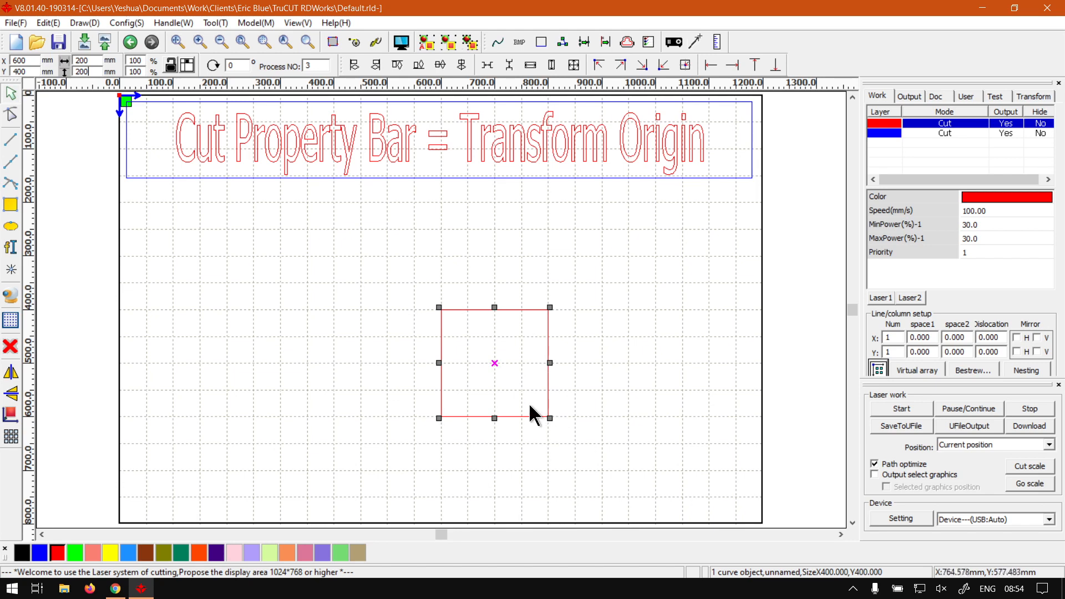
- Set the position reference to the centre and draw an ellipse about 181 by 167 mm beside the square's left edge
{"action": "left_click", "coordinate": [11, 227]}
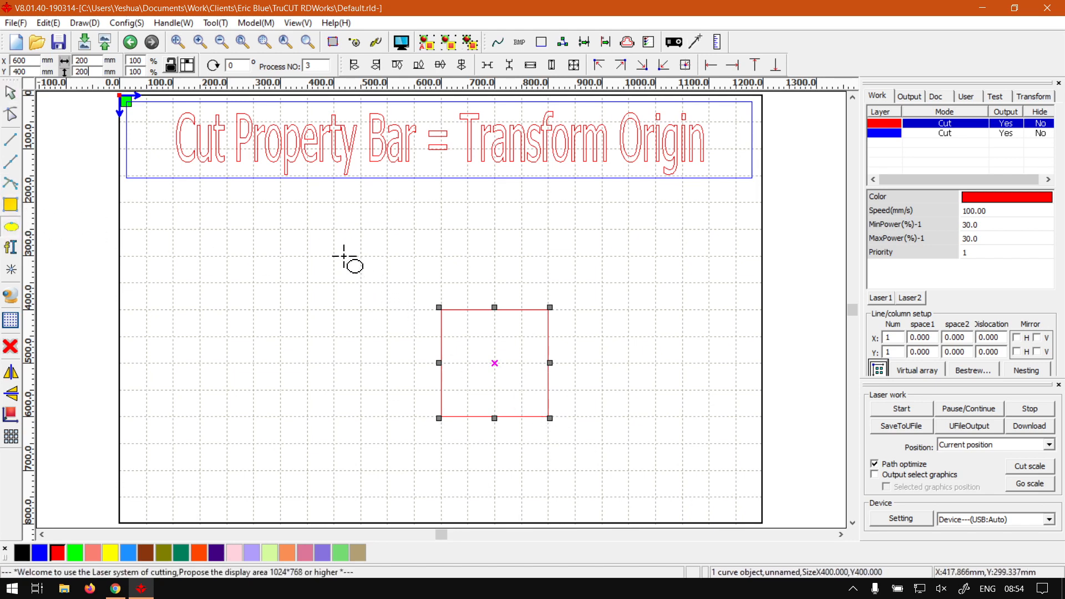
{"action": "left_click", "coordinate": [184, 70]}
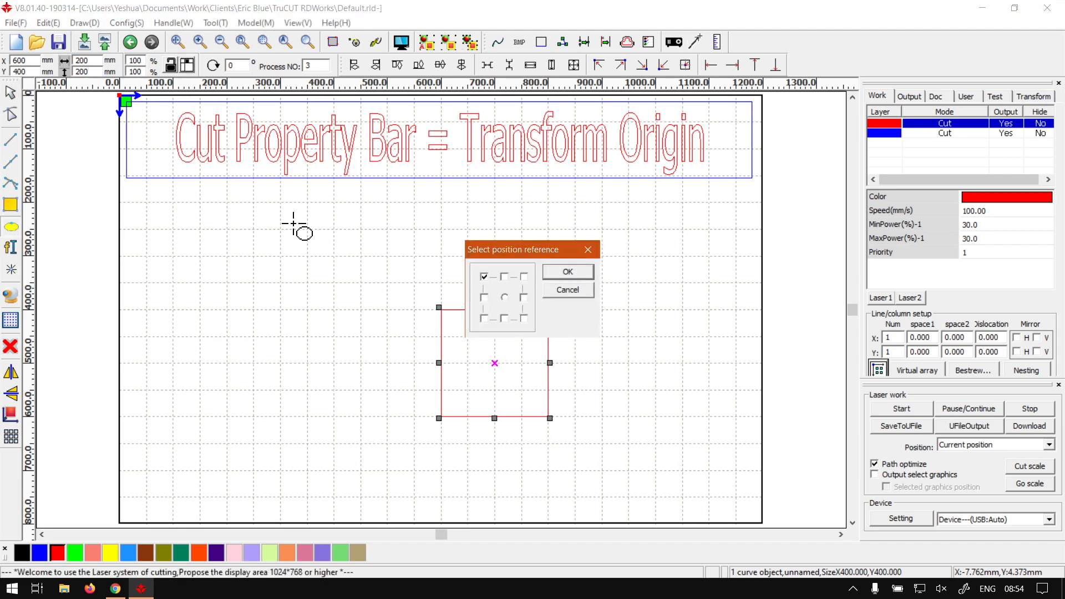
{"action": "left_click", "coordinate": [550, 273]}
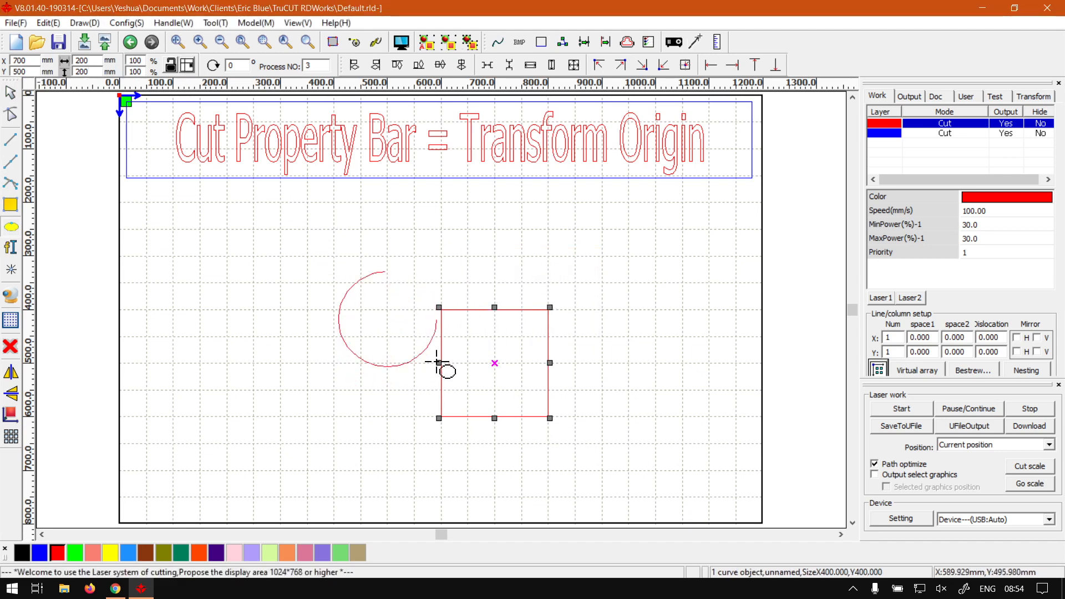
{"action": "left_click_drag", "start_coordinate": [437, 362], "coordinate": [436, 361]}
- Align the centres of the ellipse and square, and place both at the centre of the page
{"action": "left_click", "coordinate": [11, 94]}
{"action": "left_click_drag", "start_coordinate": [306, 243], "coordinate": [602, 476]}
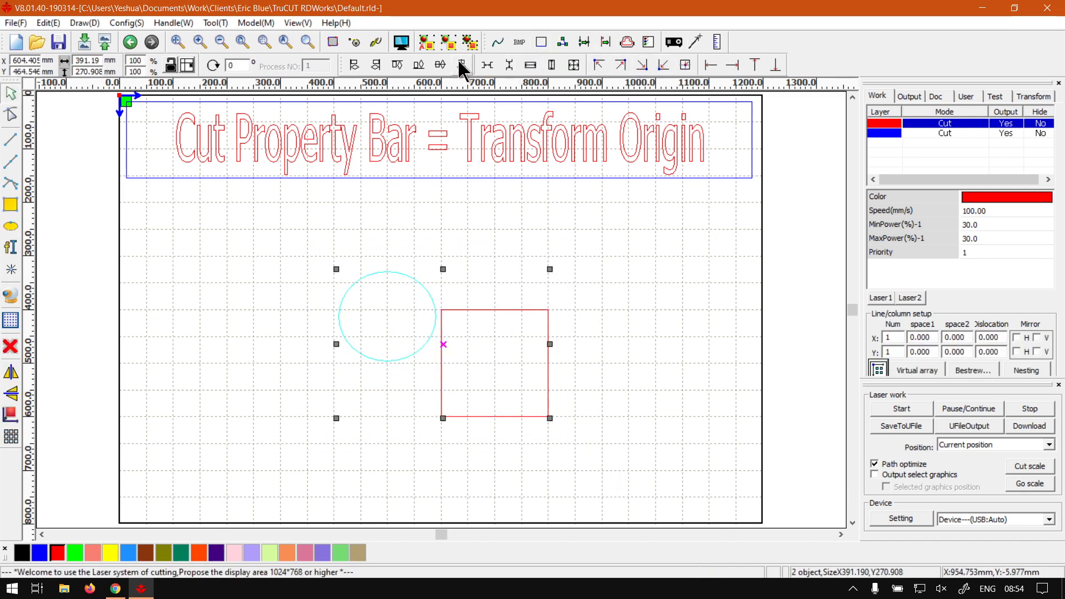
{"action": "left_click", "coordinate": [441, 65]}
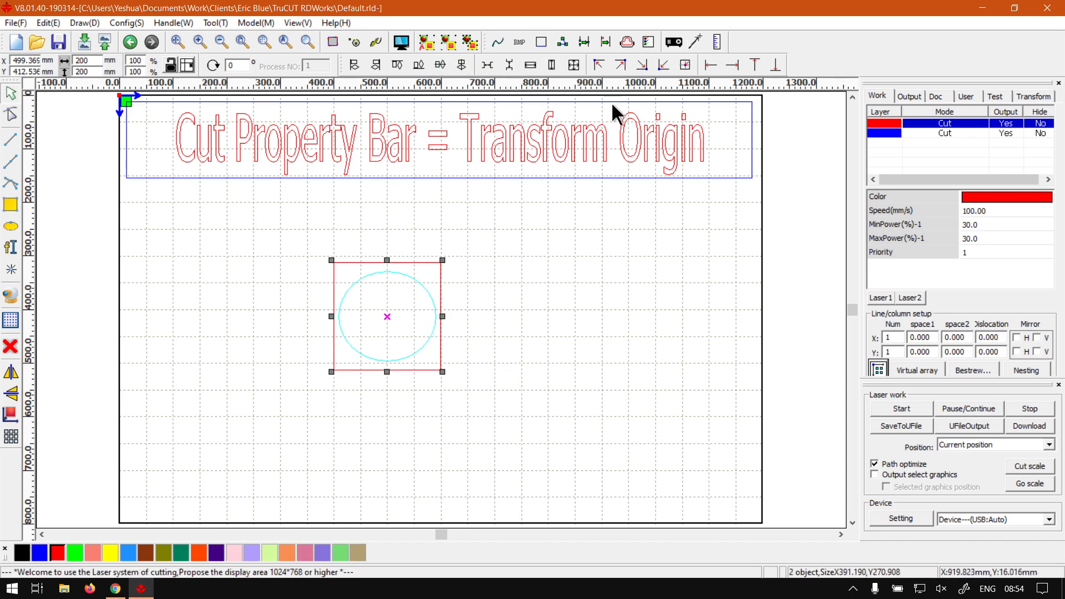
{"action": "left_click", "coordinate": [685, 64]}
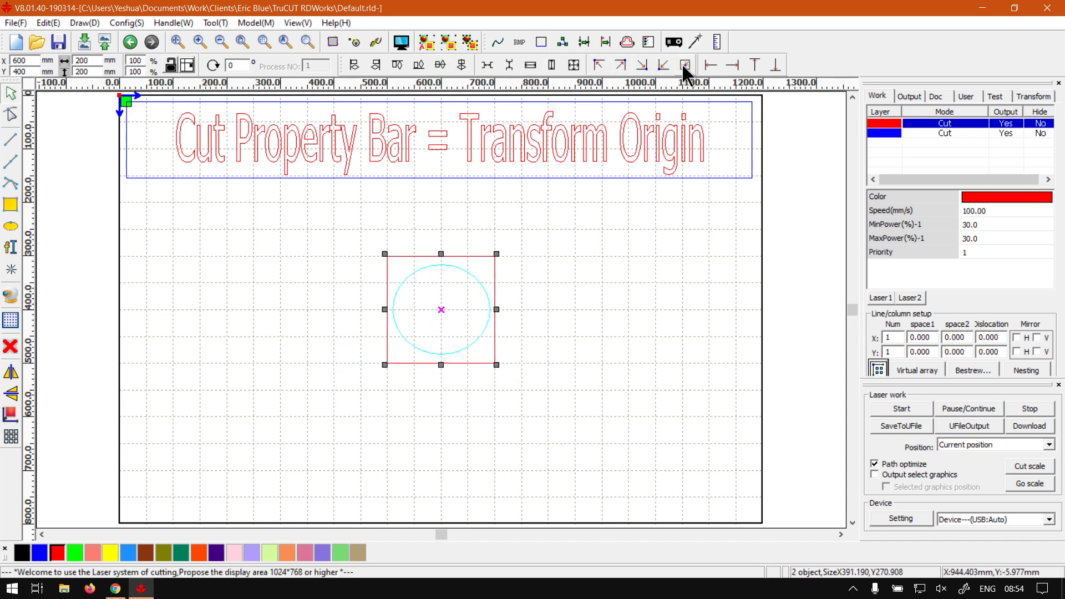
- Resize the ellipse to 200 mm wide and 300 mm high, using its centre as the position reference
{"action": "left_click", "coordinate": [533, 352]}
{"action": "left_click", "coordinate": [485, 322]}
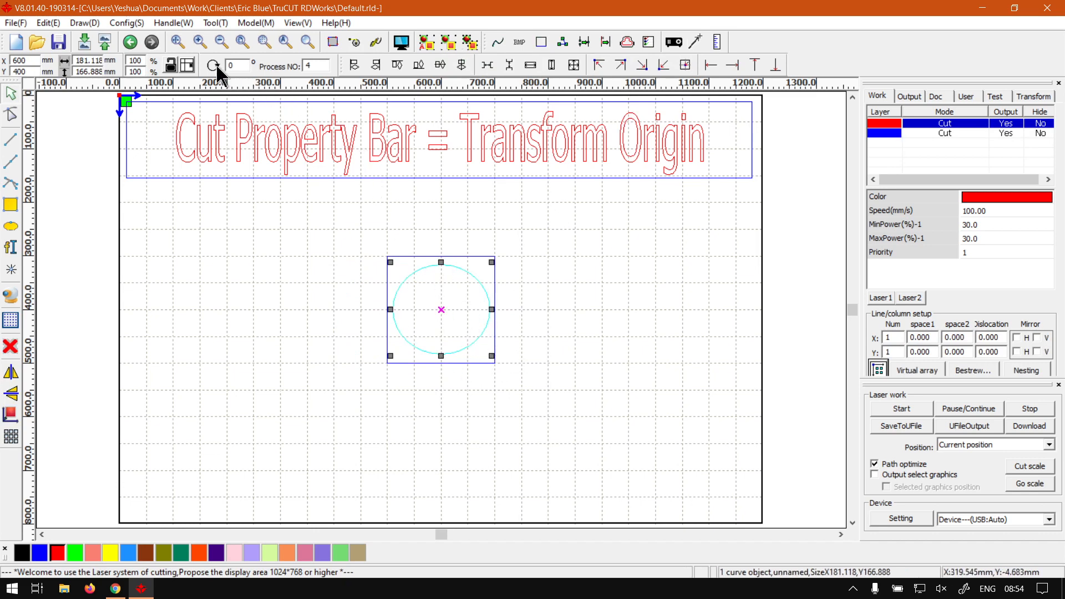
{"action": "left_click", "coordinate": [187, 65]}
{"action": "left_click", "coordinate": [564, 271]}
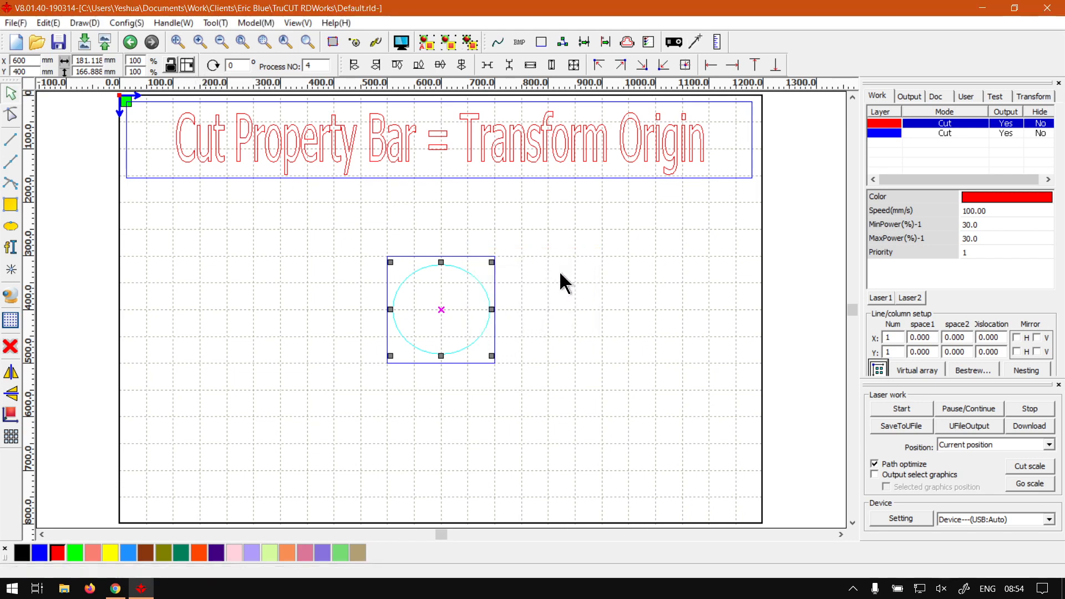
{"action": "left_click_drag", "start_coordinate": [76, 62], "coordinate": [114, 66]}
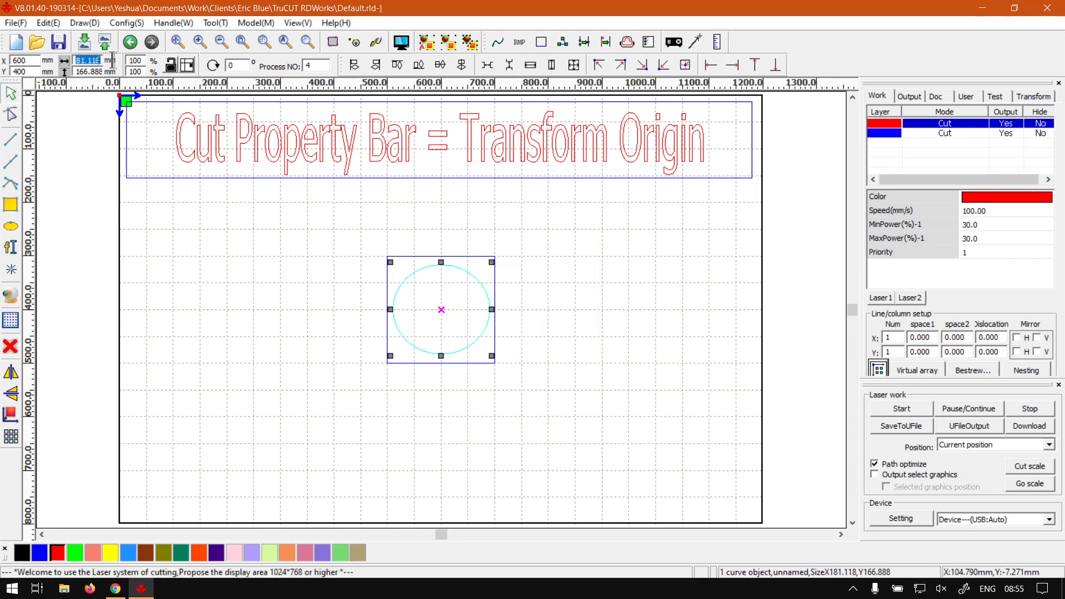
{"action": "type", "text": "200"}
{"action": "key", "text": "Return"}
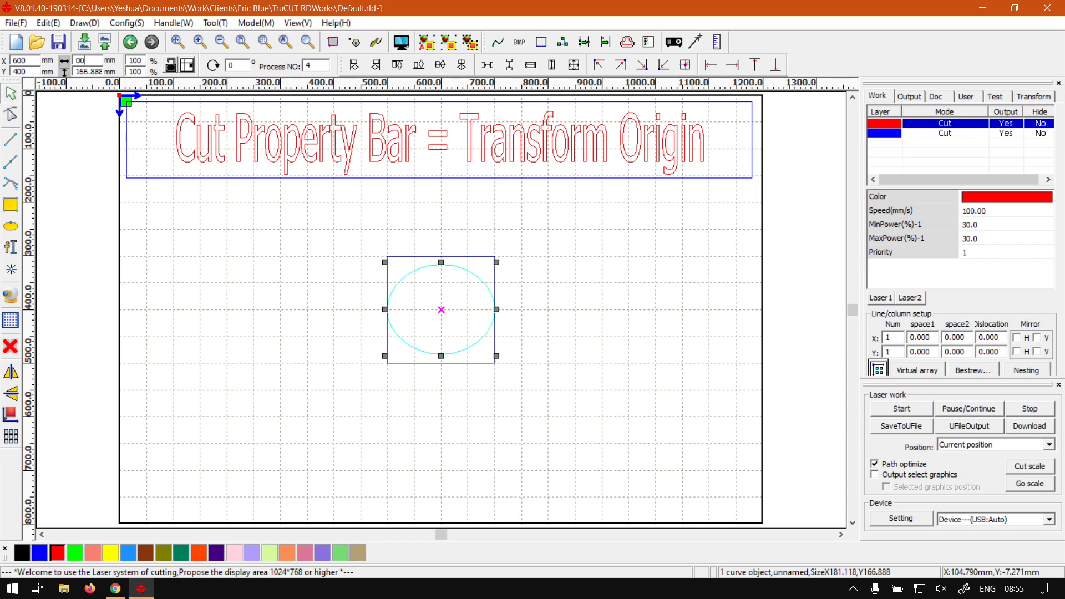
{"action": "double_click", "coordinate": [78, 70]}
{"action": "type", "text": "300"}
{"action": "key", "text": "Return"}
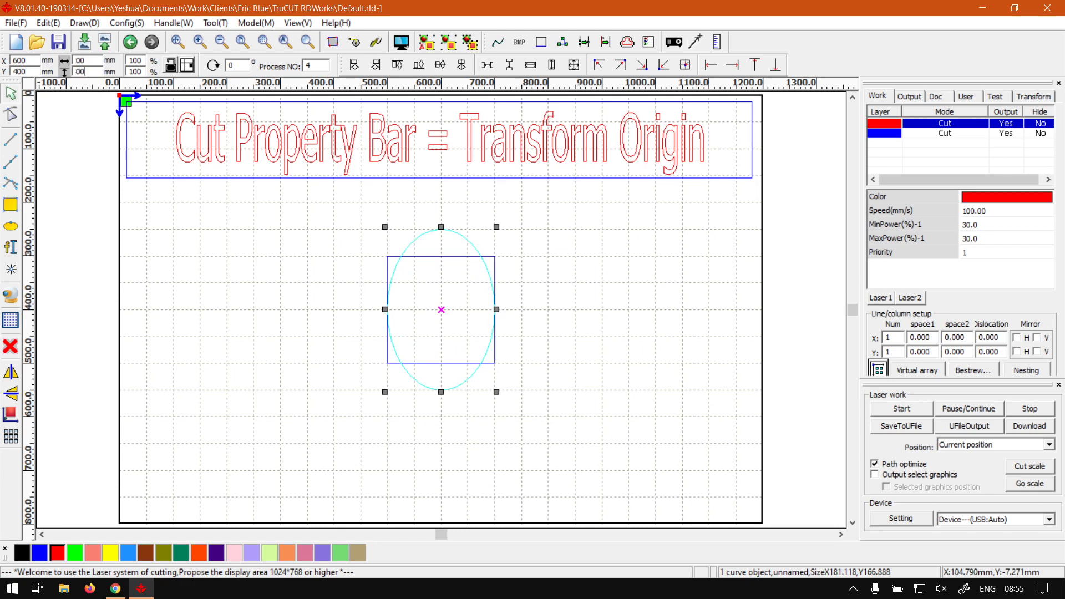
{"action": "left_click", "coordinate": [562, 301]}
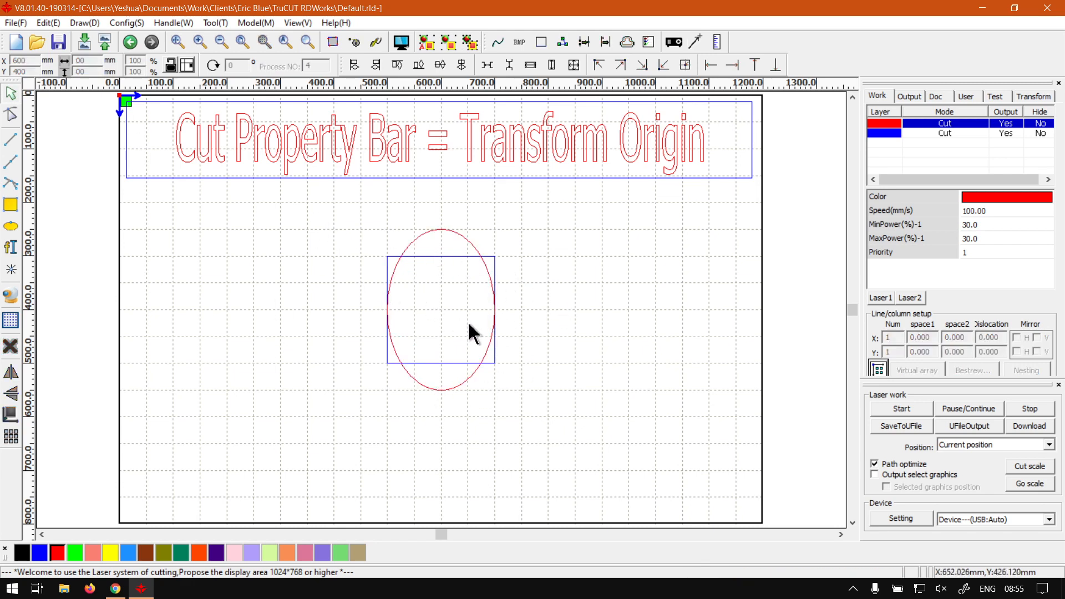
{"action": "left_click", "coordinate": [496, 356]}
{"action": "left_click", "coordinate": [567, 380]}
- Switch to Chrome and view the Software Training Videos home page on softwaretraining.co.za
{"action": "left_click", "coordinate": [132, 584]}
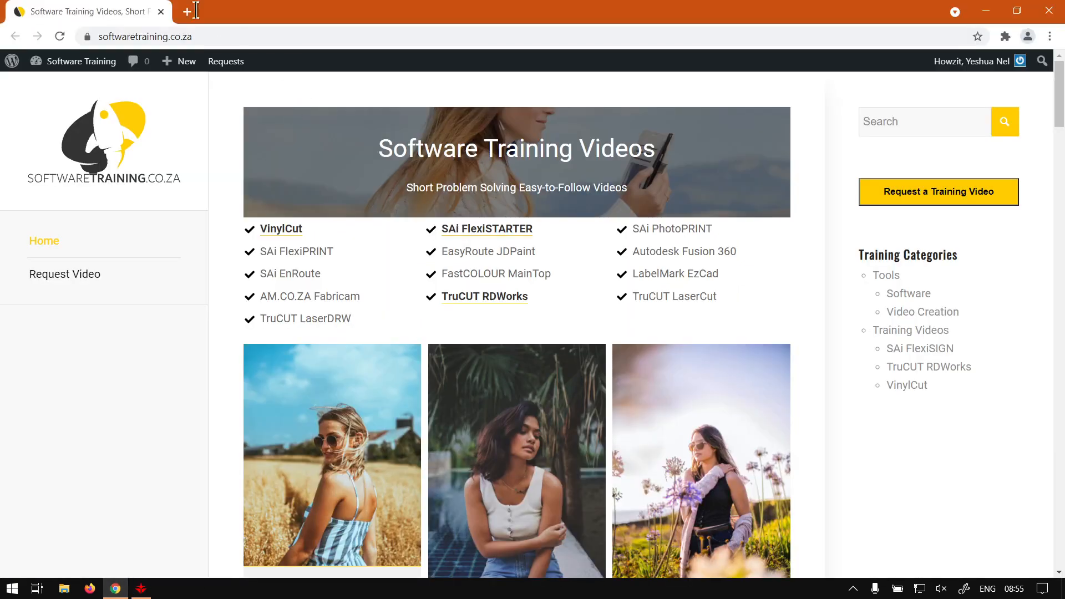
{"action": "mouse_move", "coordinate": [211, 61]}
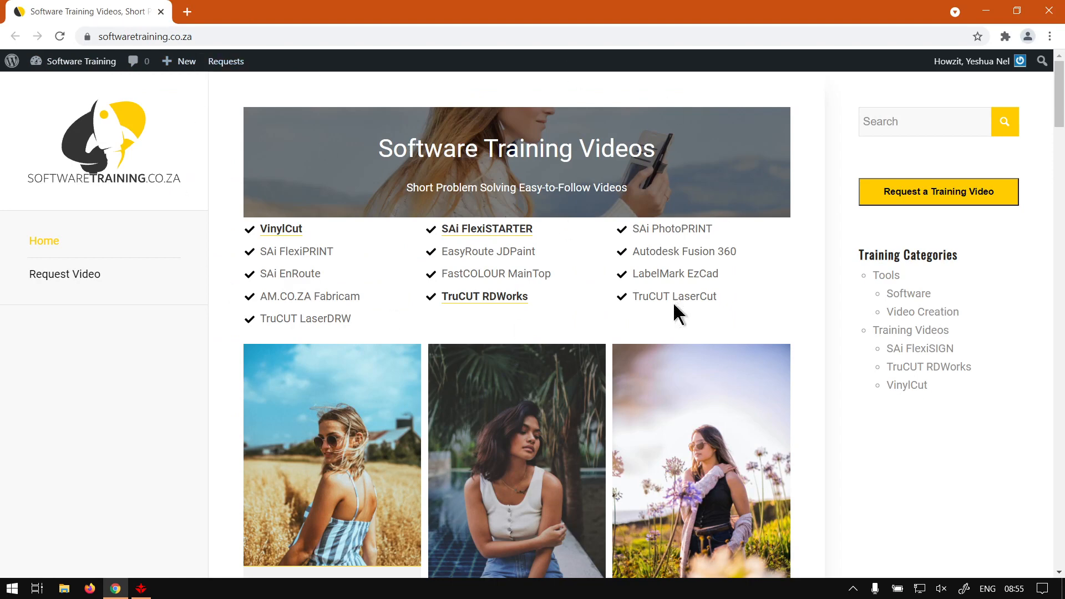